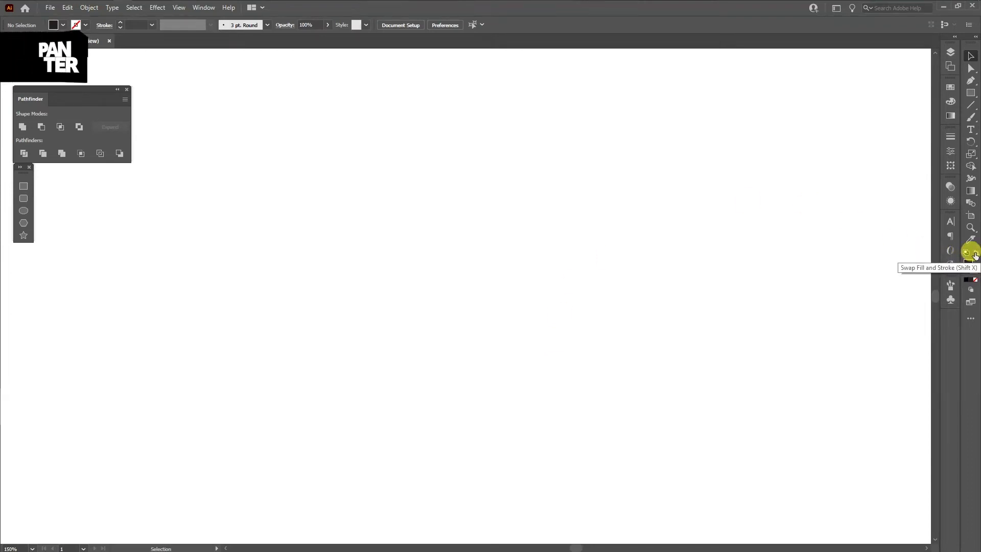
Step: Swap fill and stroke so new shapes get no fill and a black 1 pt stroke
click(975, 254)
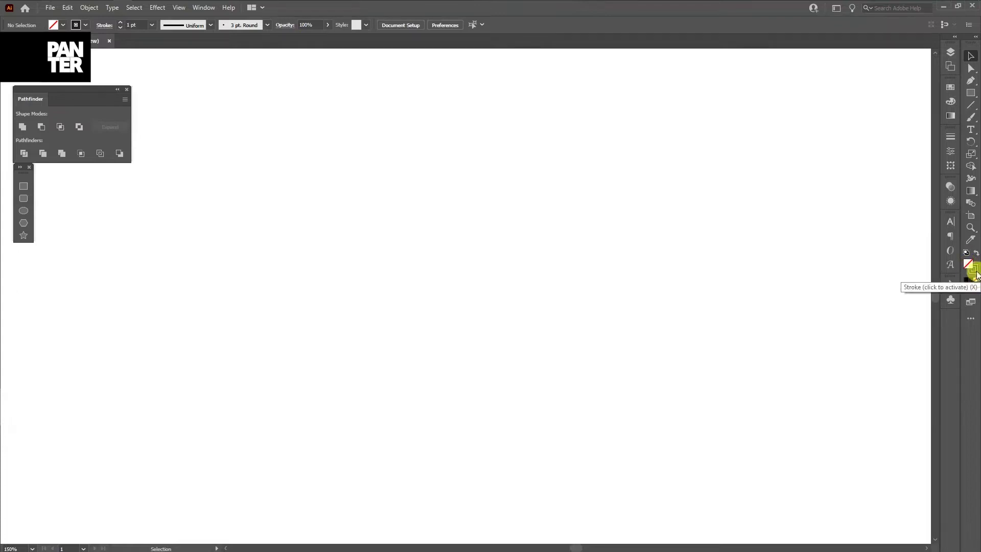
click(969, 277)
click(971, 95)
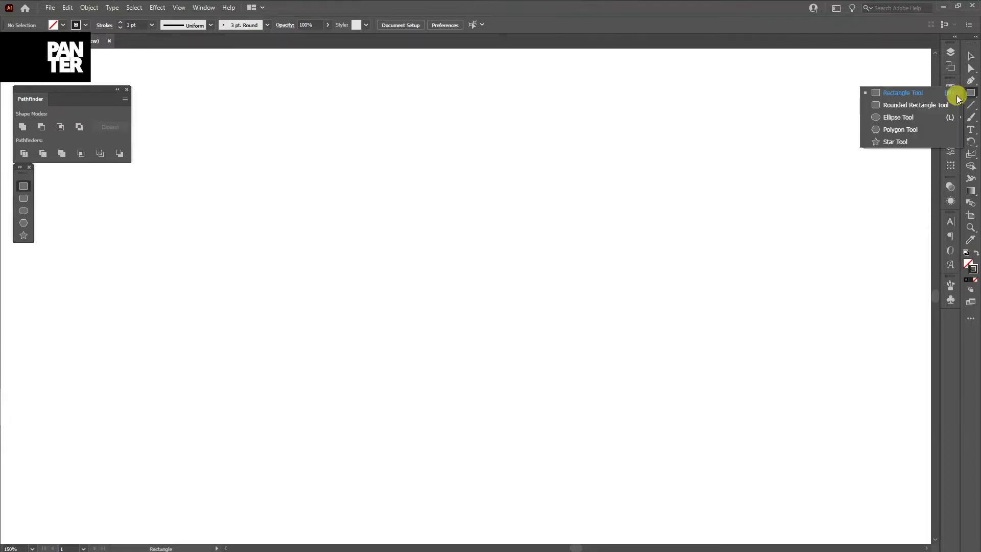
Step: Draw a perfect circle and a touching copy stacked directly above it
click(912, 122)
drag(464, 277, 536, 313)
key(v)
drag(536, 239, 532, 317)
Step: Copy both circles and paste them in front with Ctrl+F
drag(622, 329, 375, 202)
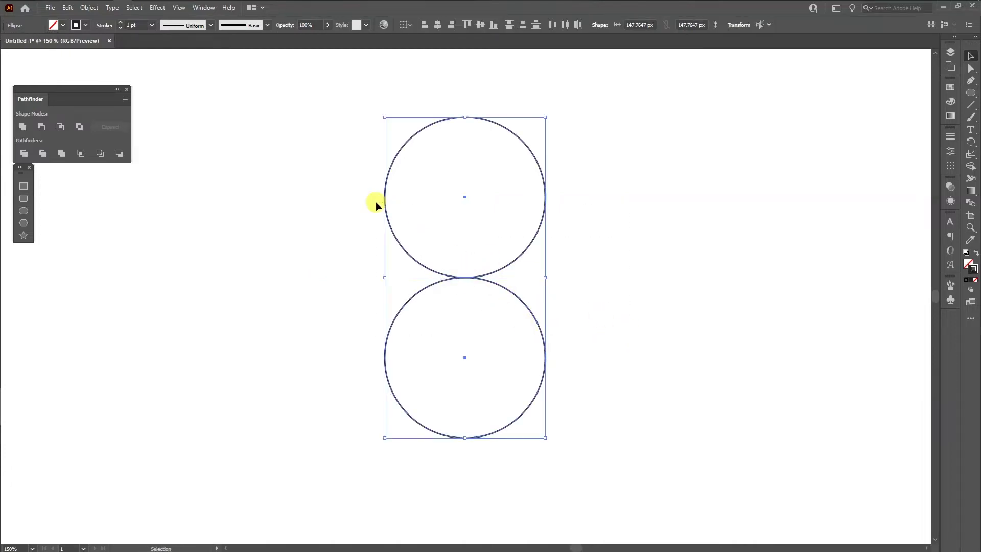
key(ctrl)
key(ctrl+f)
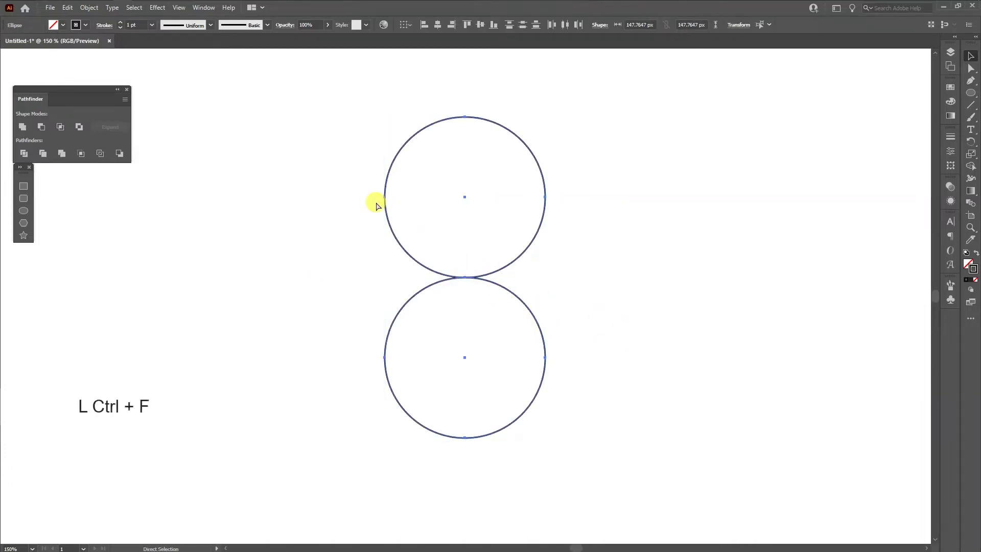
click(67, 8)
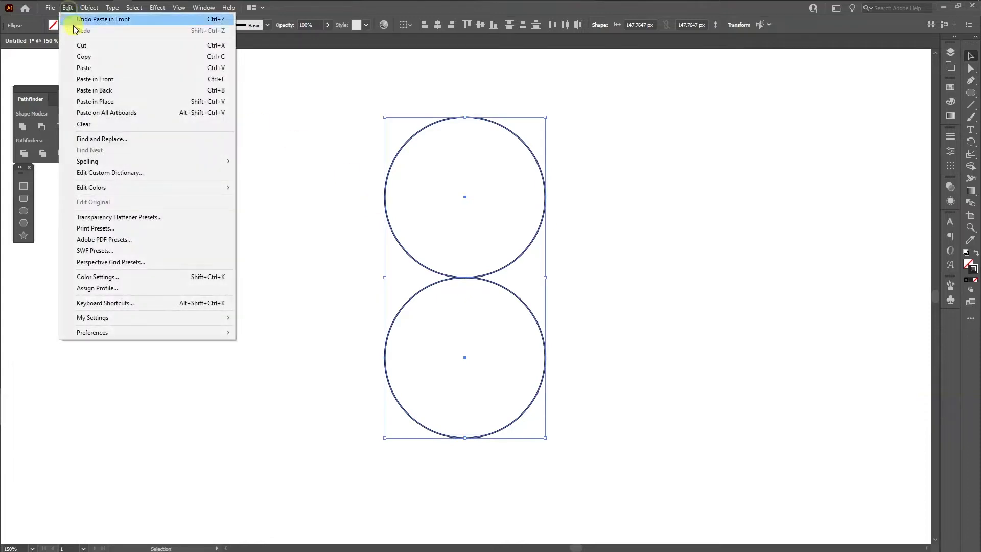
click(98, 80)
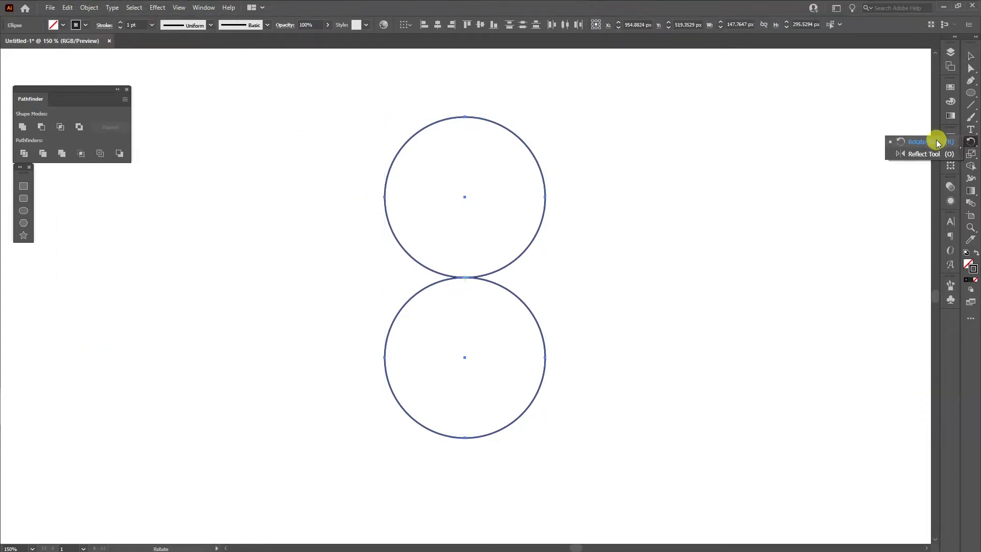
Step: Rotate copies of the circle pair 60° around their touching point, repeating to make six circles
click(972, 143)
double_click(972, 144)
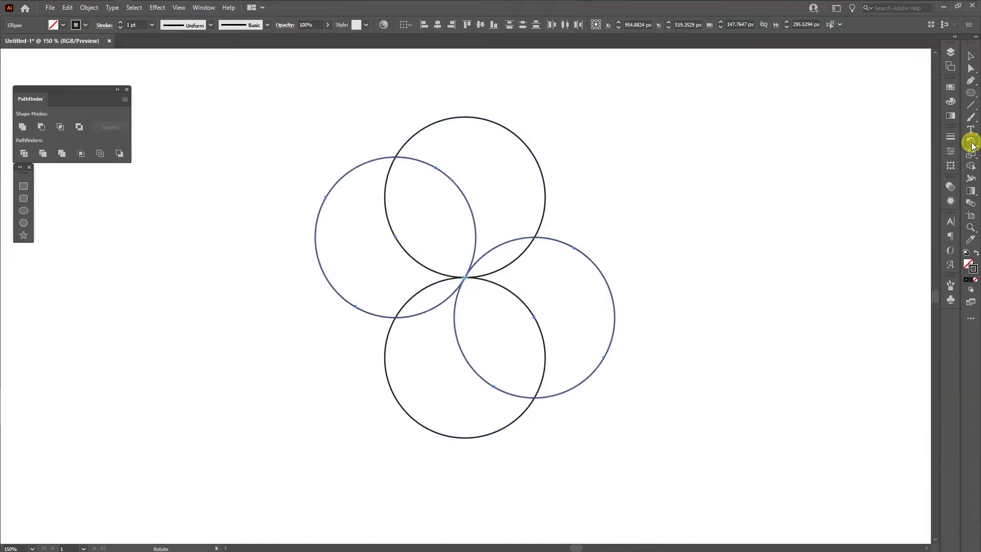
text(60)
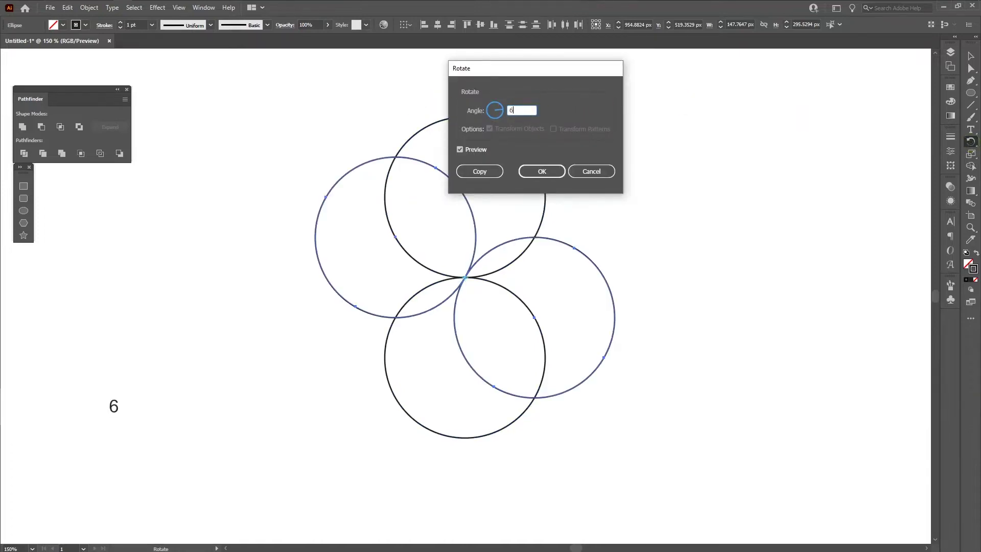
click(471, 172)
key(ctrl+d)
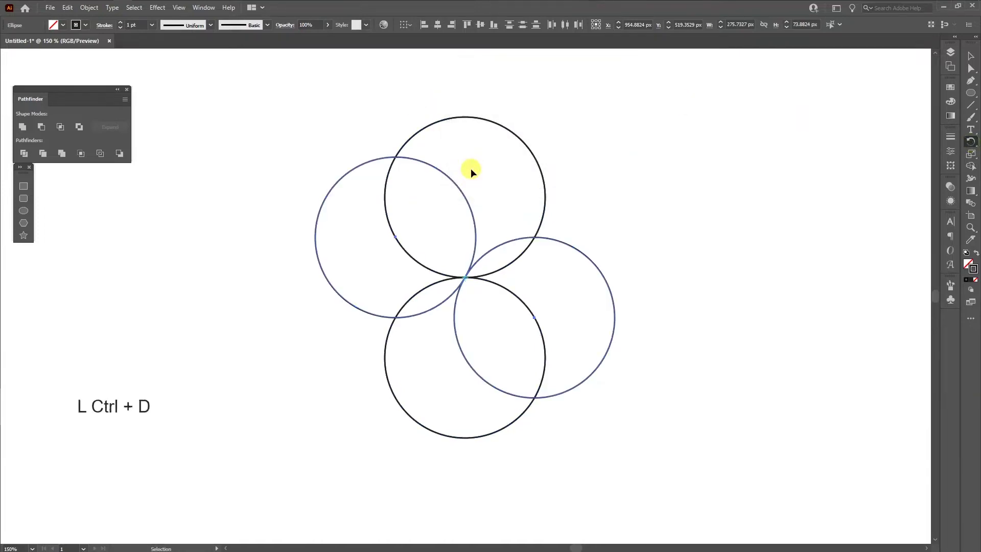
drag(574, 97, 459, 129)
key(ctrl)
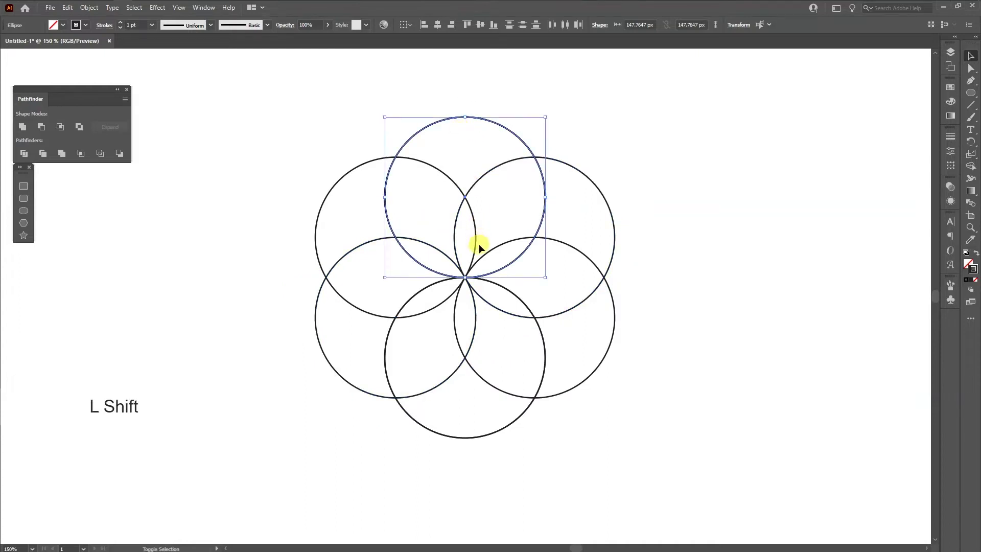
Step: Copy the top circle enlarged around the flower and inspect its fit in Outline mode
drag(465, 277, 465, 438)
click(752, 295)
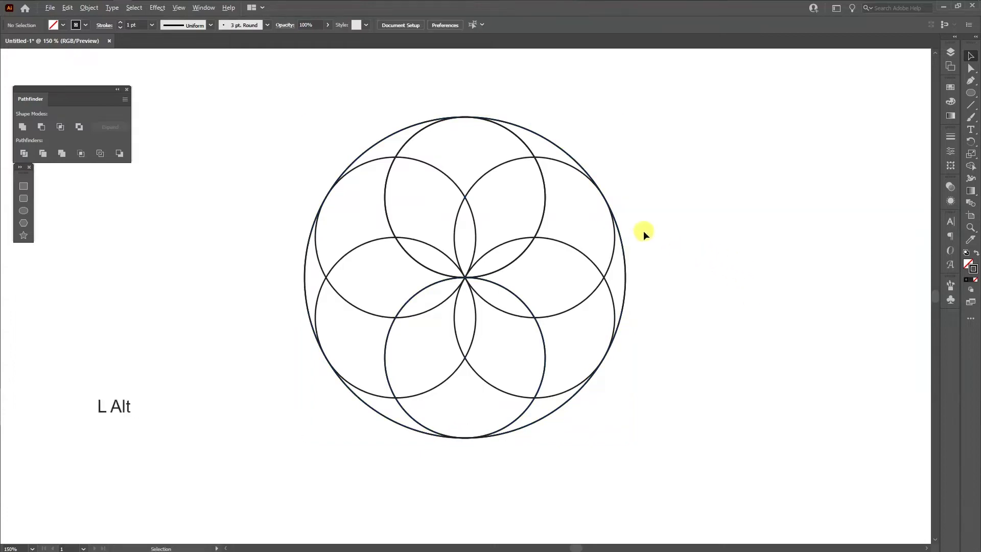
scroll(643, 233, up, 8)
key(space)
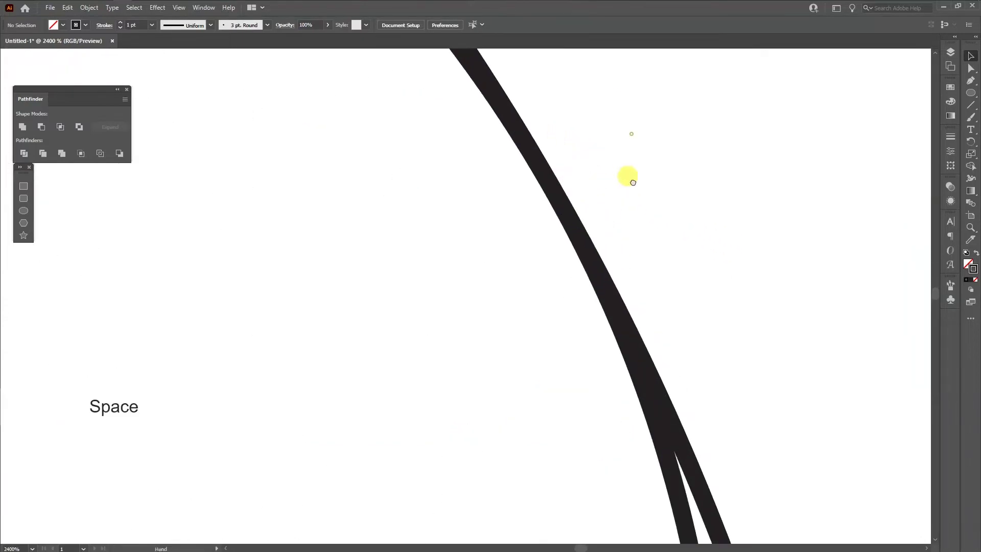
key(ctrl)
key(ctrl+y)
ctrl+click(576, 138)
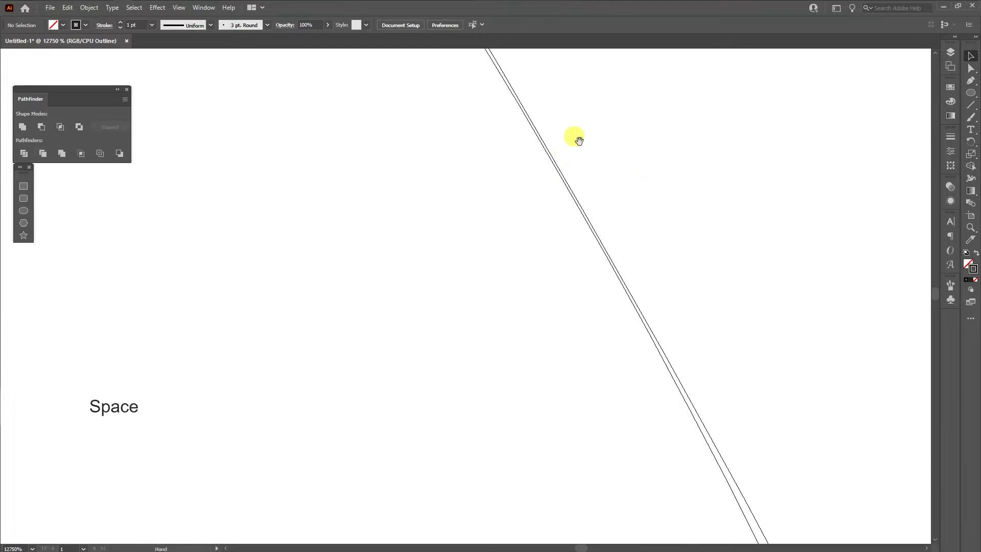
scroll(561, 216, down, 10)
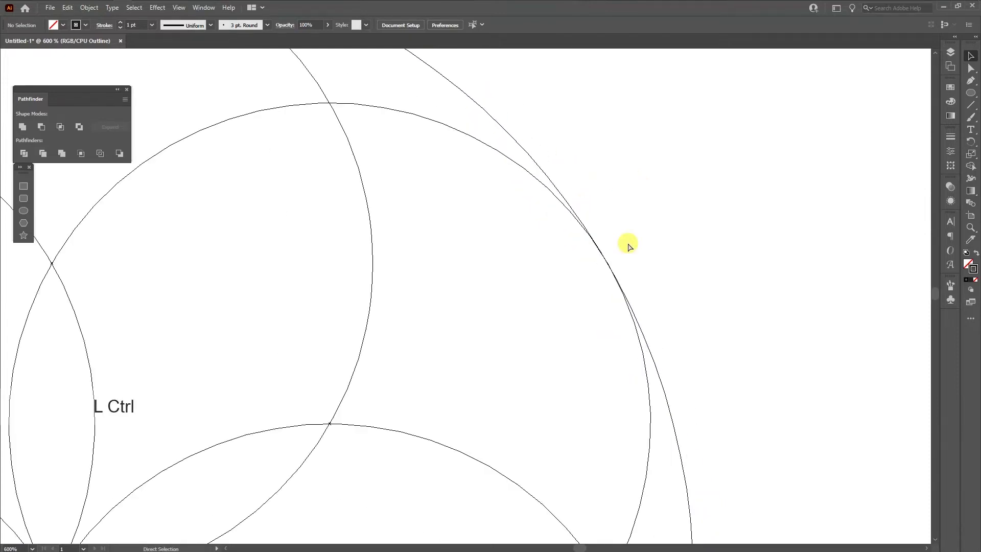
key(ctrl+y)
scroll(608, 268, down, 6)
Step: Resize the large outer circle so its top snaps to the top petal's outer edge
click(492, 210)
scroll(492, 210, up, 8)
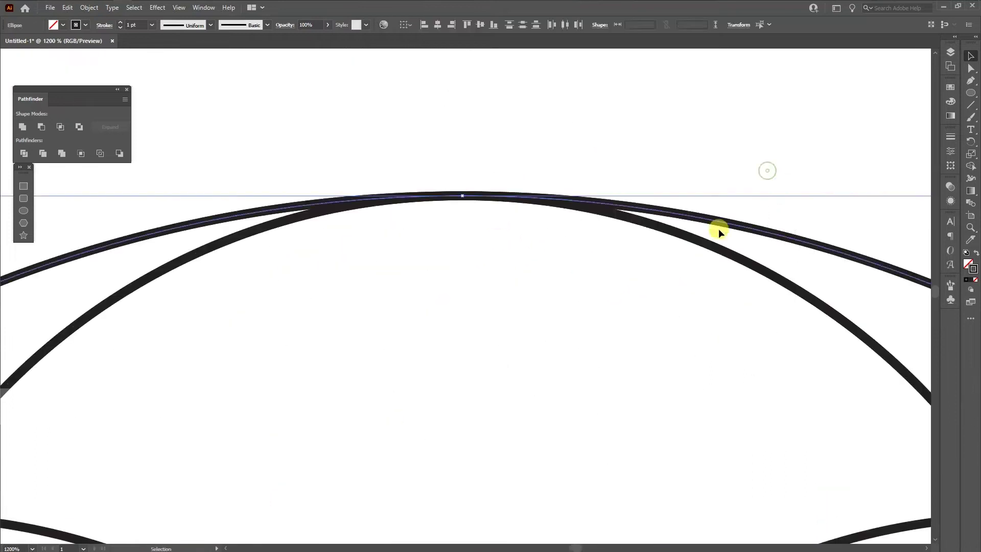
scroll(435, 198, up, 5)
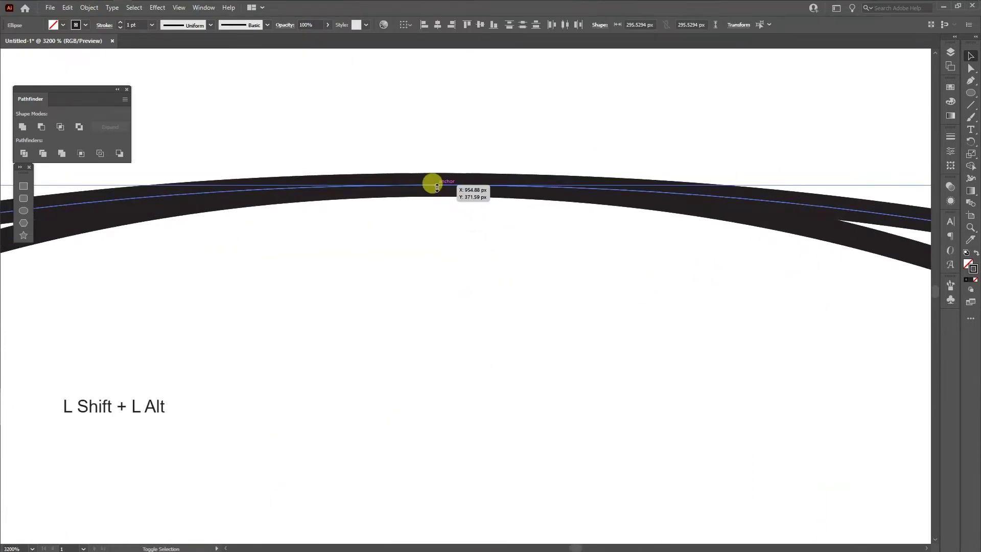
drag(436, 188, 488, 145)
scroll(450, 159, down, 8)
click(449, 160)
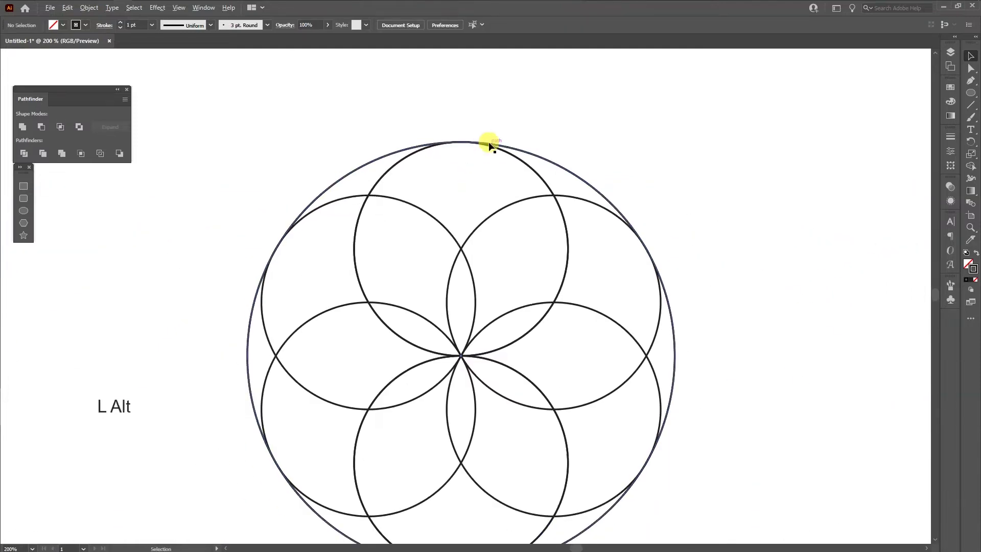
scroll(333, 170, down, 2)
Step: Draw a vertical line joining the top and bottom circles' right edges, and copy it to their left edges
scroll(473, 271, up, 2)
click(970, 84)
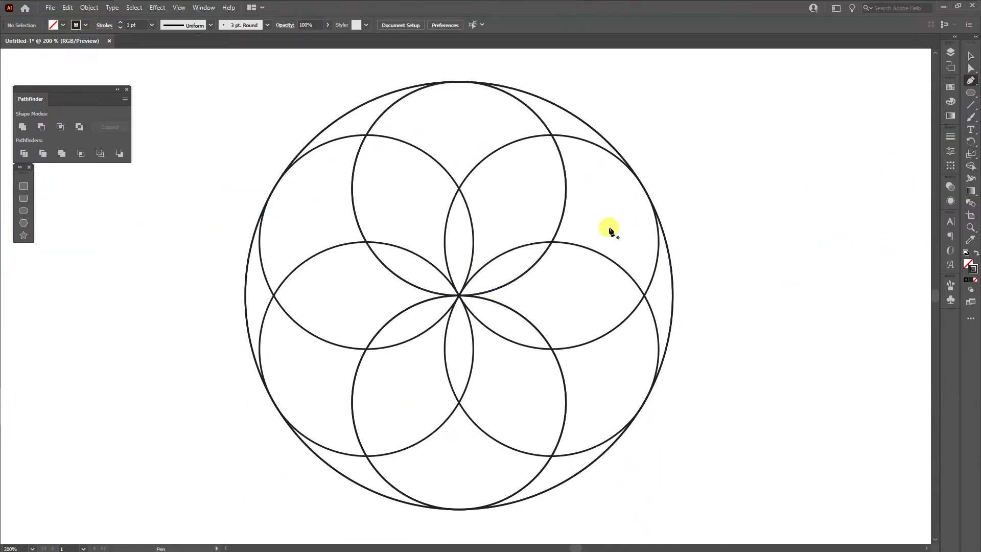
click(566, 189)
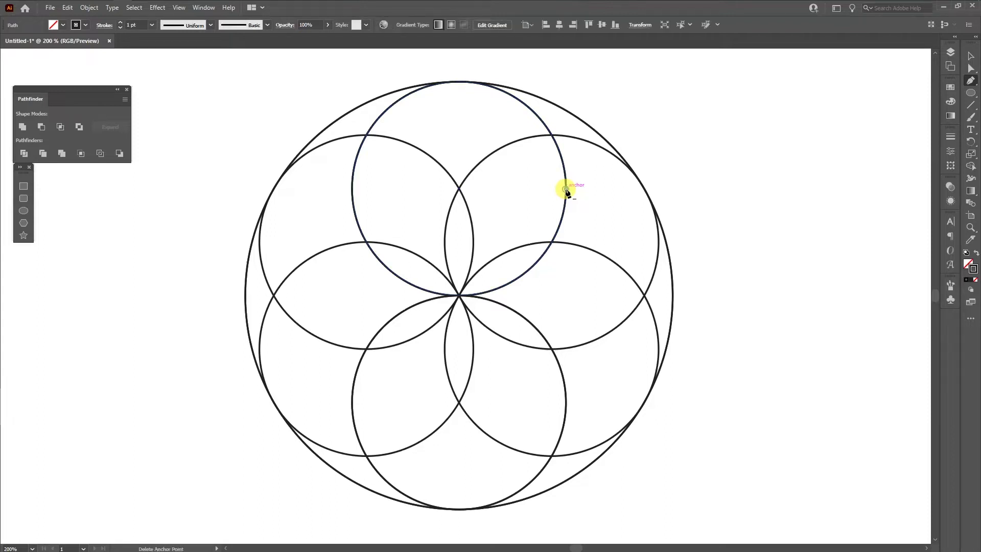
click(566, 403)
key(v)
click(584, 298)
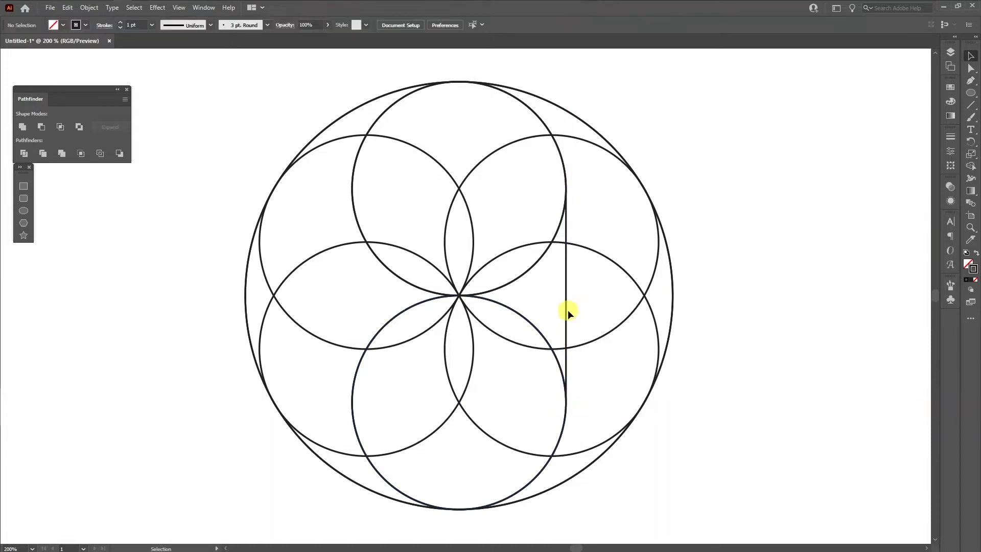
drag(566, 310, 603, 289)
key(ctrl+z)
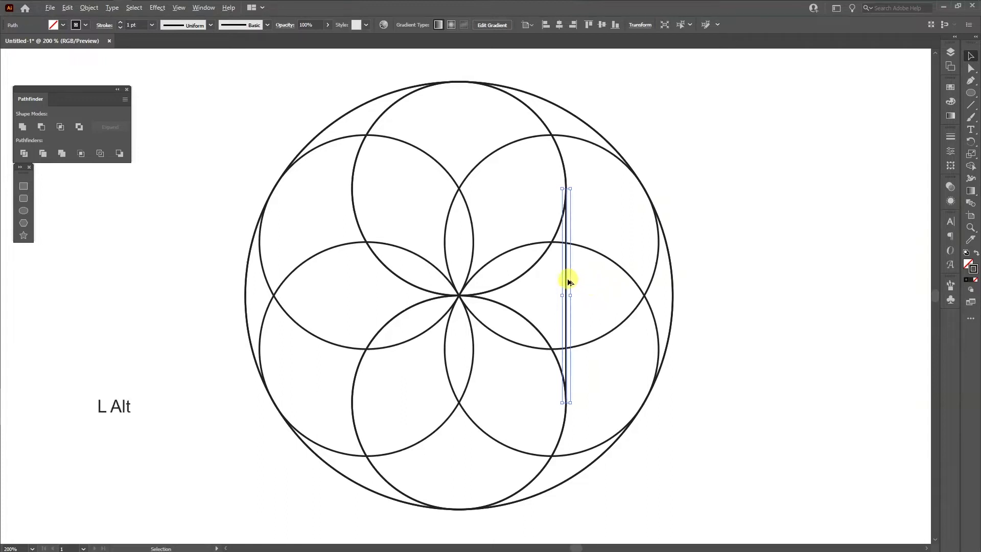
drag(568, 281, 350, 272)
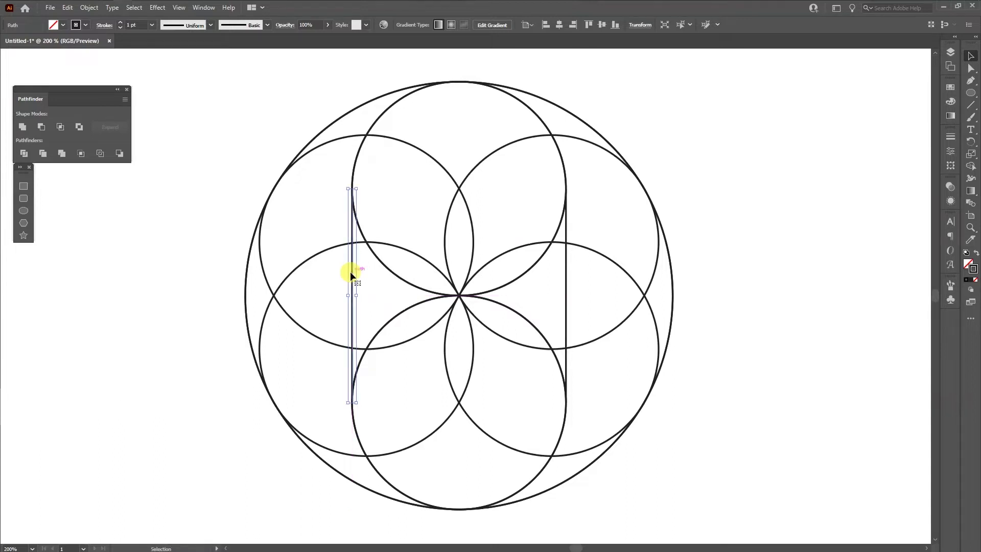
shift+click(566, 307)
Step: Group the two vertical lines and add two copies rotated in 60° steps
right_click(565, 306)
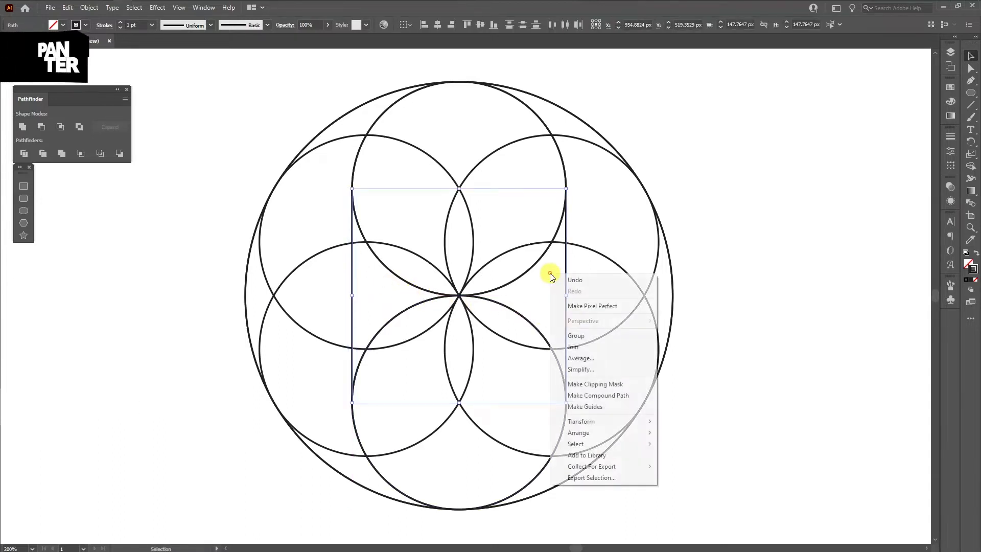
click(577, 335)
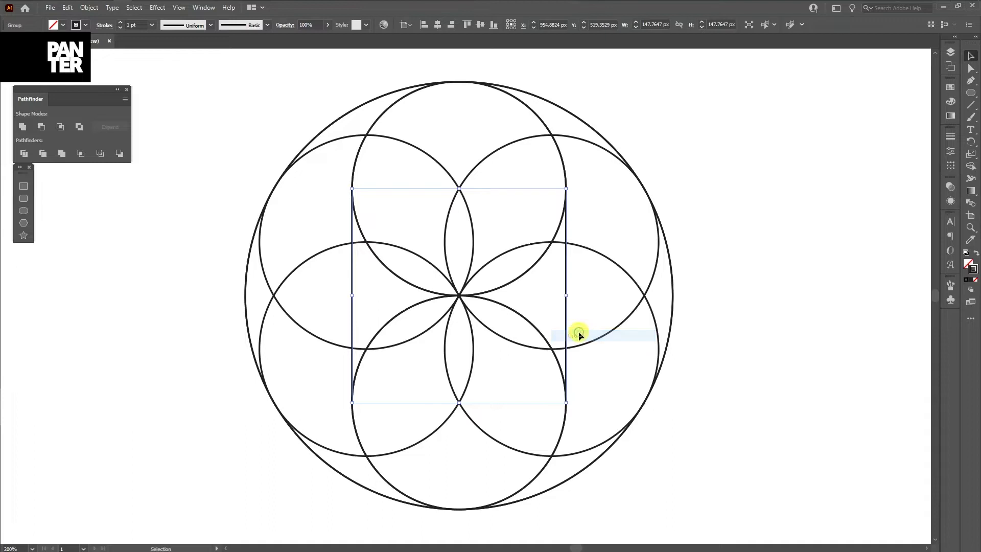
double_click(970, 141)
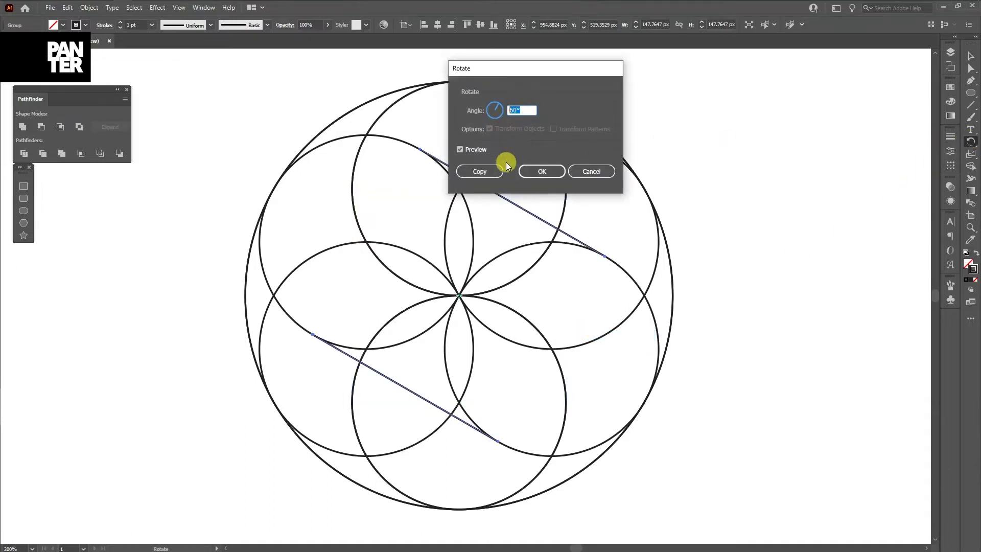
click(489, 173)
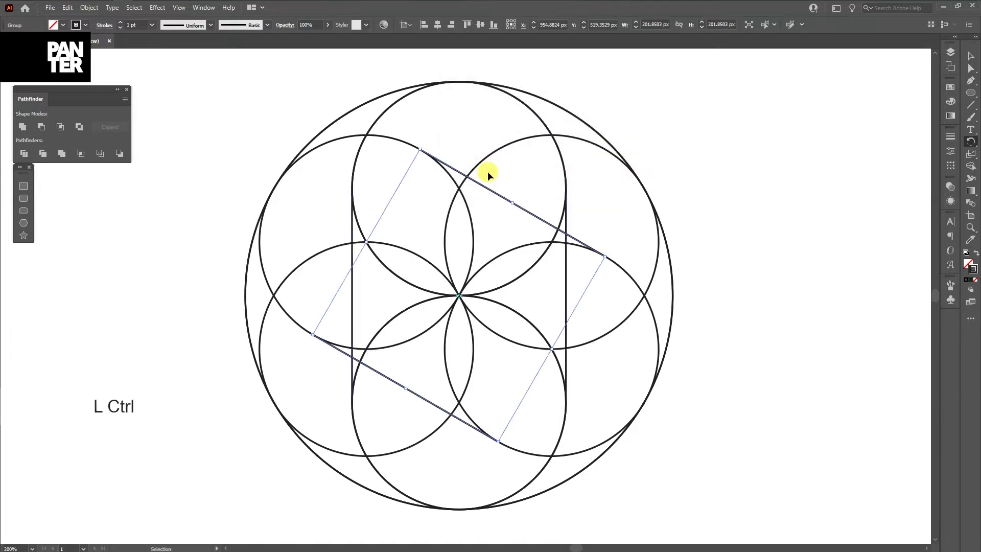
key(ctrl+d)
Step: Select all construction shapes and merge the regions above the star's upper-right edge with Shape Builder
key(v)
drag(766, 158, 170, 444)
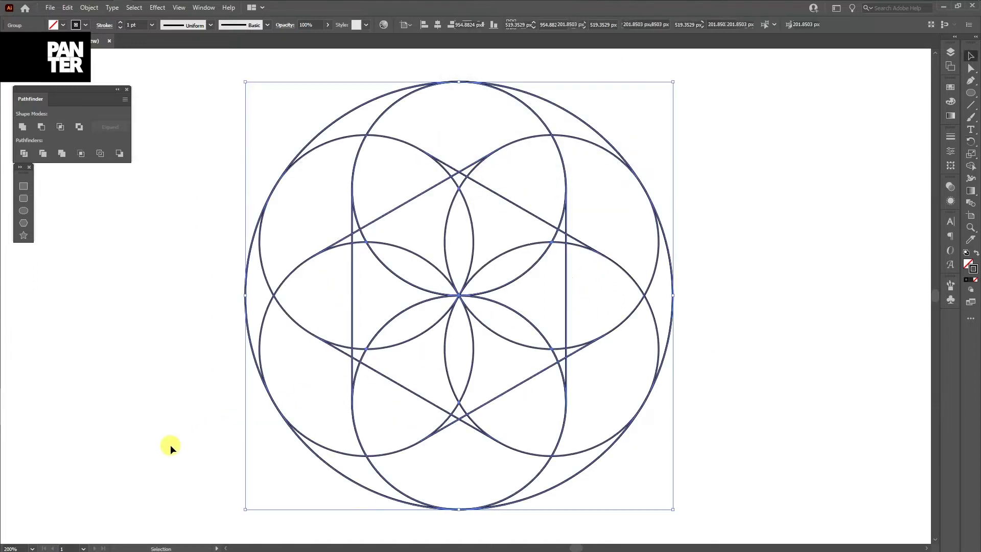
key(shift)
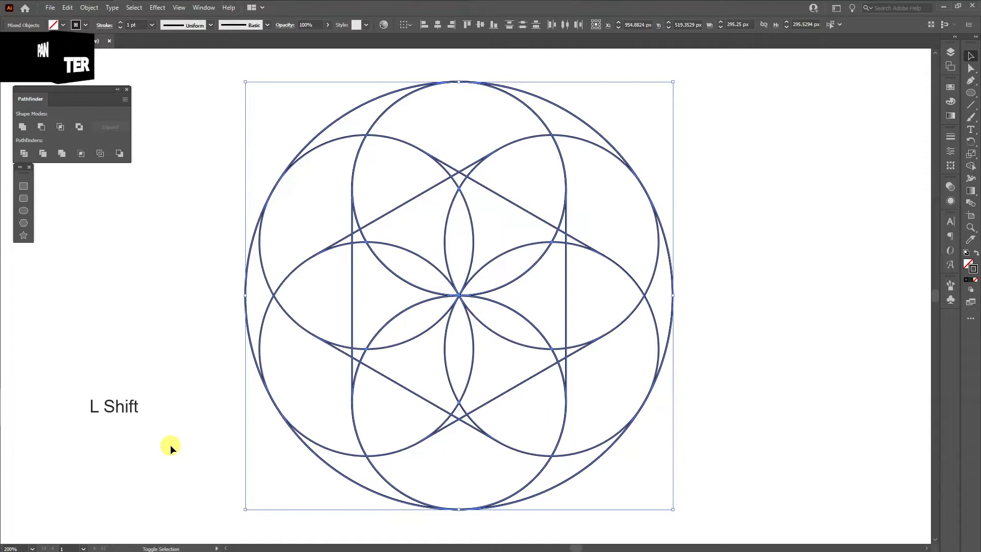
click(970, 178)
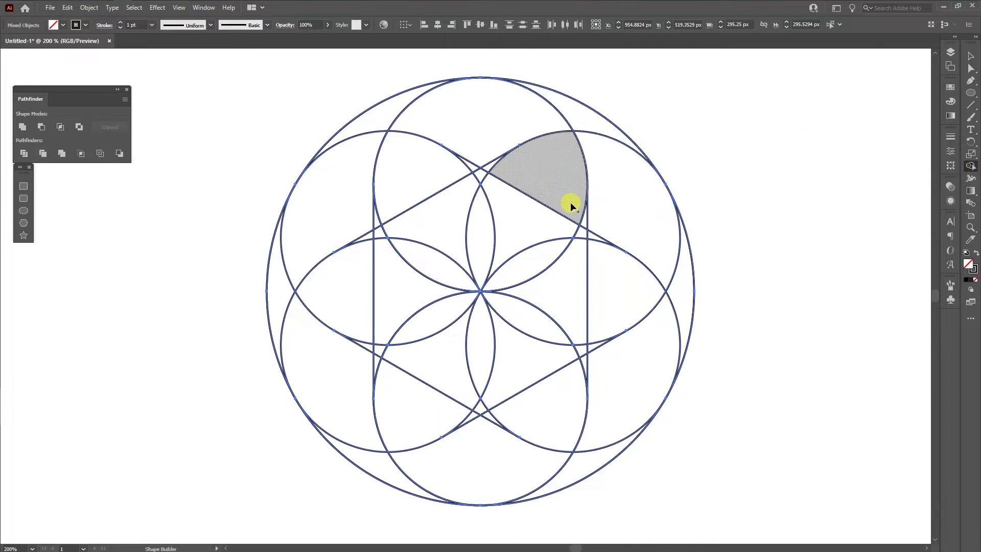
mouse_move(584, 220)
mouse_down()
mouse_move(557, 183)
mouse_move(485, 161)
mouse_up()
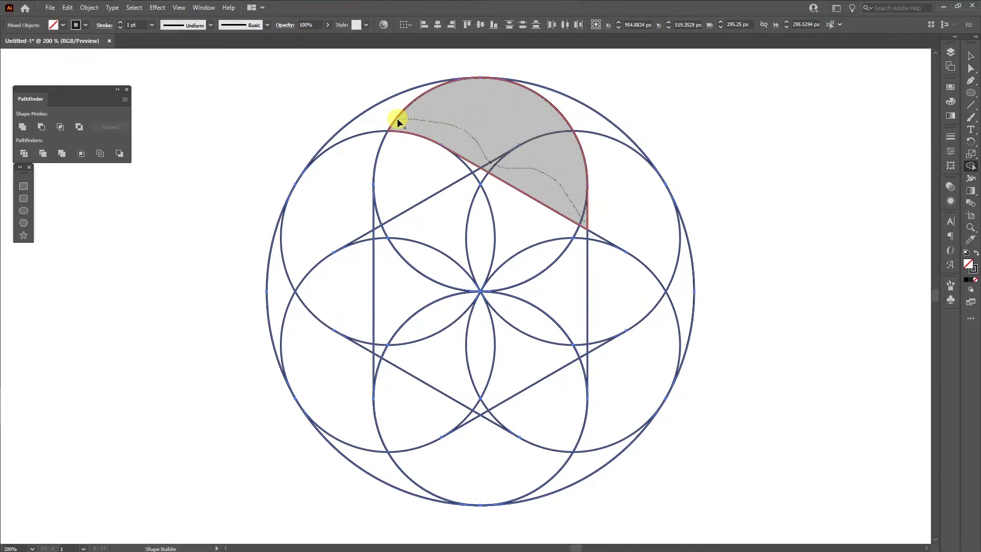
mouse_move(397, 121)
mouse_down()
mouse_move(388, 118)
mouse_move(403, 116)
mouse_move(402, 132)
mouse_up()
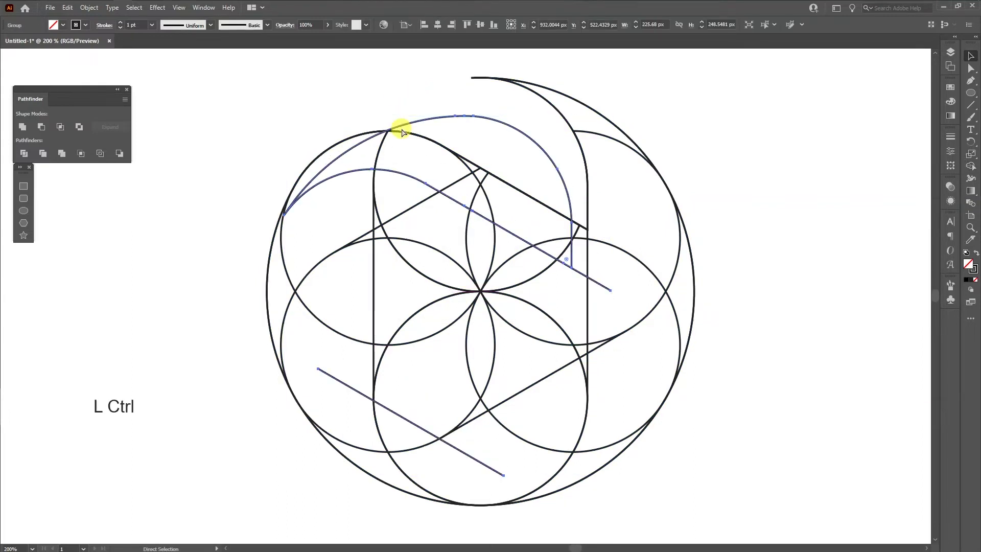
key(ctrl+z)
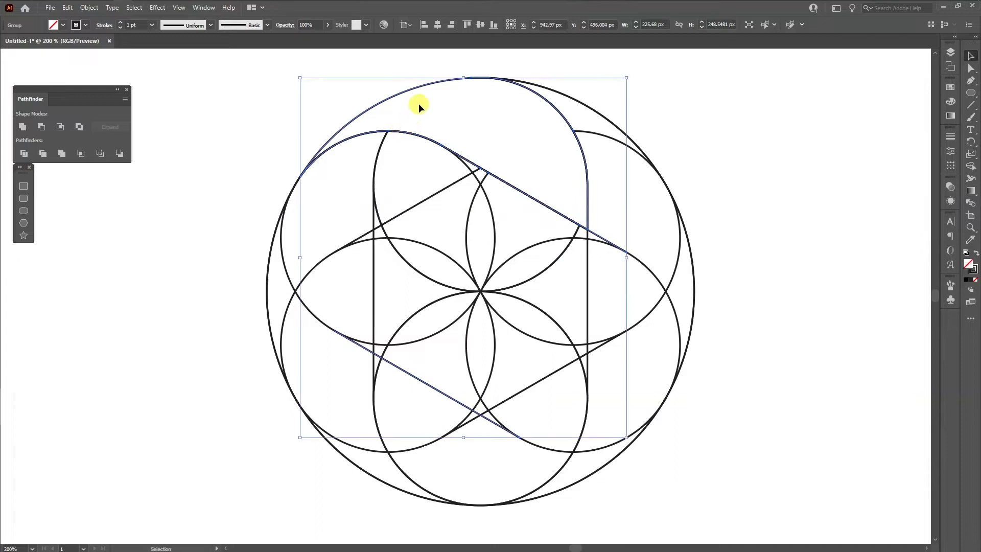
right_click(418, 103)
Step: Ungroup the construction artwork and confirm the blade is a separate shape
click(457, 191)
click(700, 99)
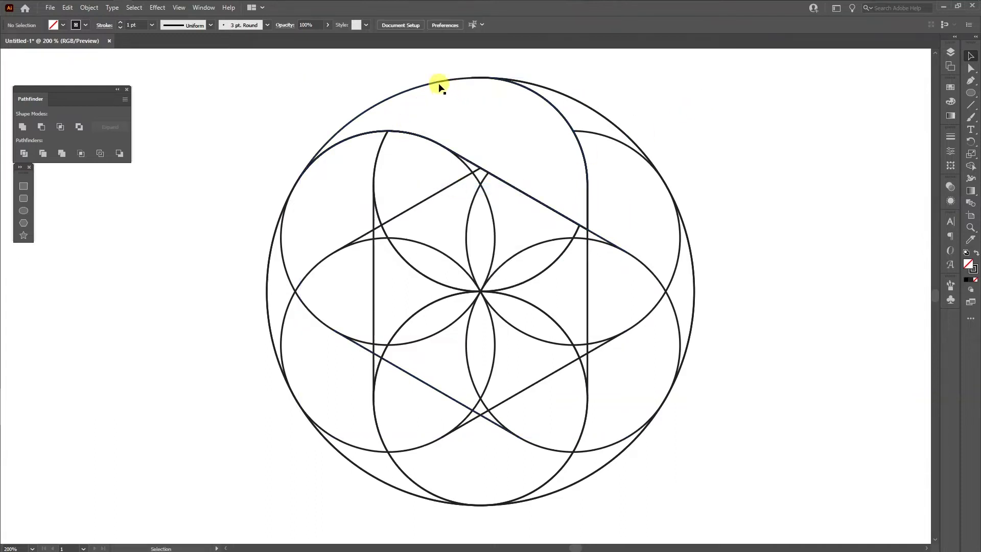
drag(438, 83, 293, 265)
alt+scroll(293, 265, up, 2)
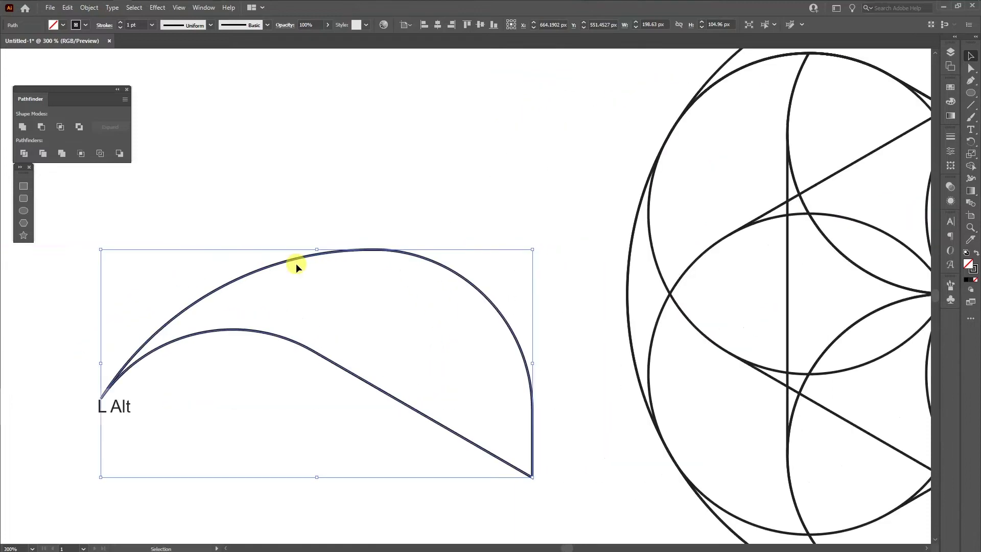
alt+scroll(355, 263, down, 2)
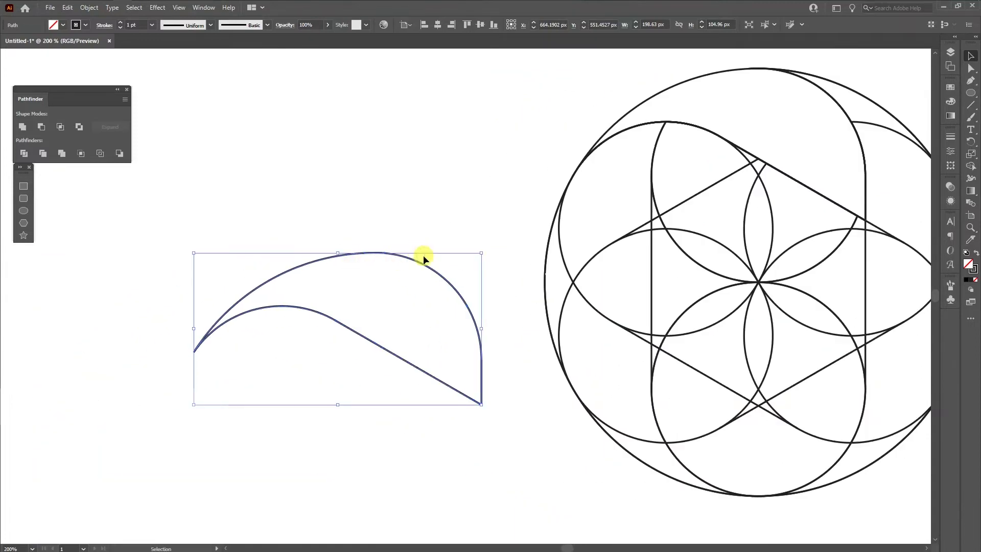
key(ctrl+z)
click(403, 96)
Step: Select the curved blade path and choose Object > Path > Simplify
click(410, 109)
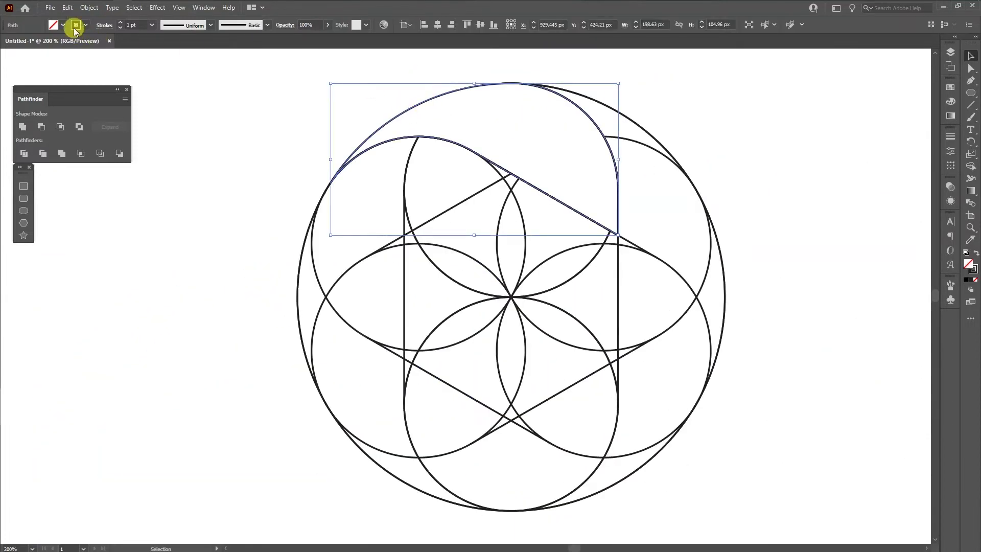
click(88, 7)
mouse_move(192, 253)
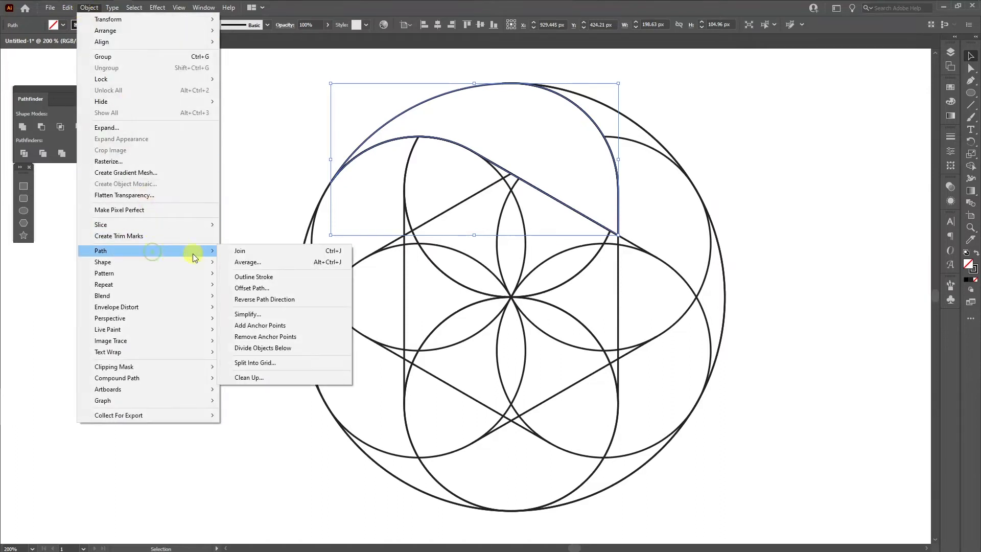
click(270, 315)
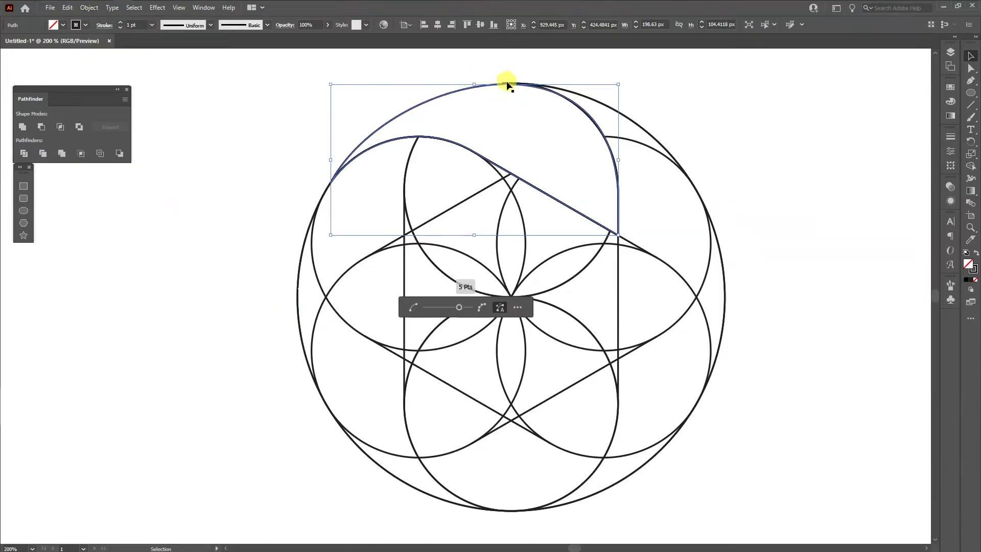
Step: Set Simplify Curve to 100% in the full Simplify options, reducing the blade from 12 to 7 anchors
click(519, 307)
drag(521, 313, 795, 110)
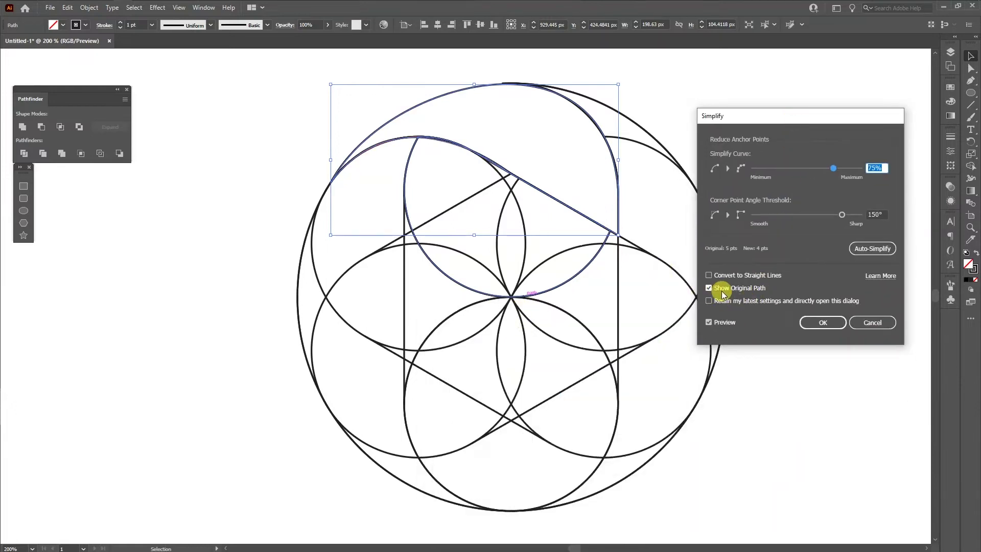
click(872, 165)
drag(840, 171, 871, 168)
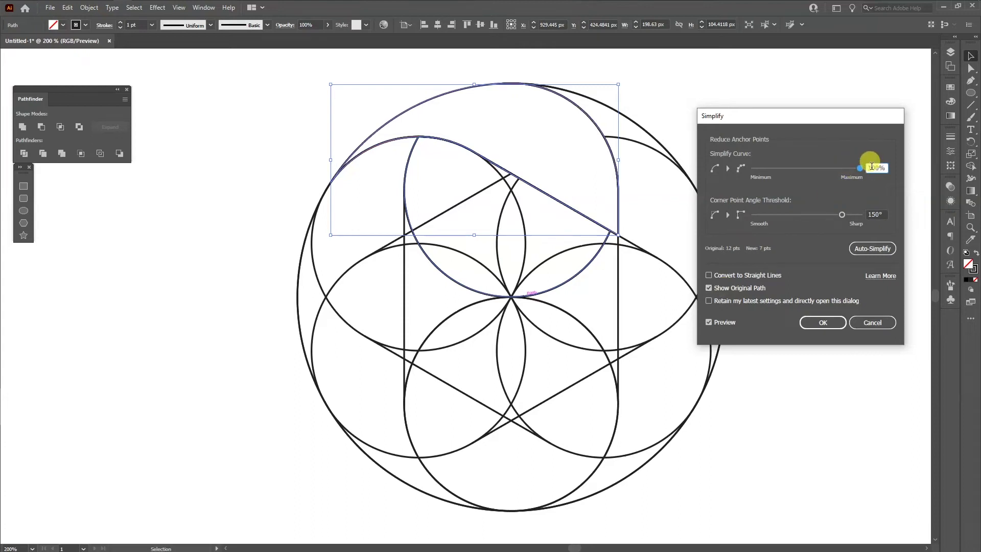
click(823, 322)
key(space)
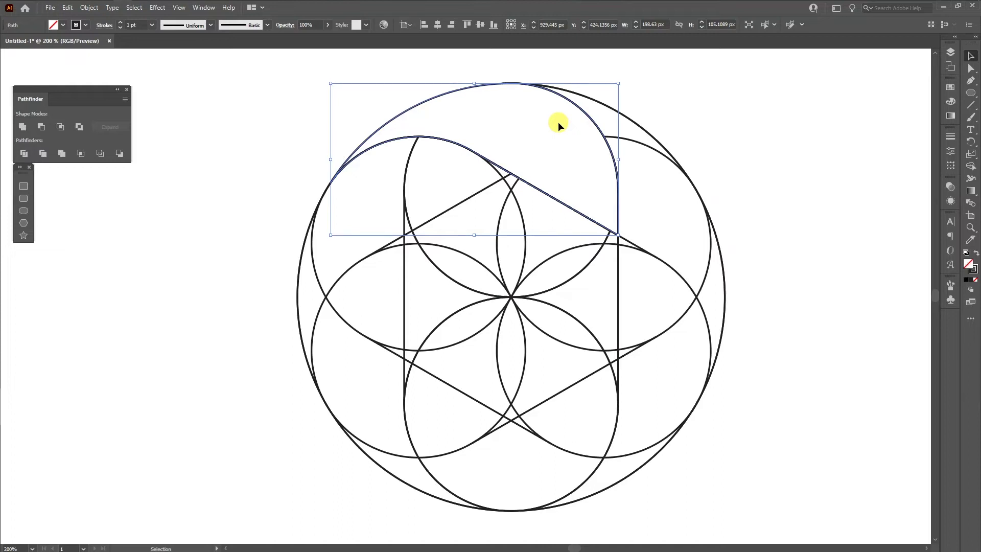
Step: Give the blade a white-to-black gradient fill, left stop white at 0%, with no stroke
click(976, 253)
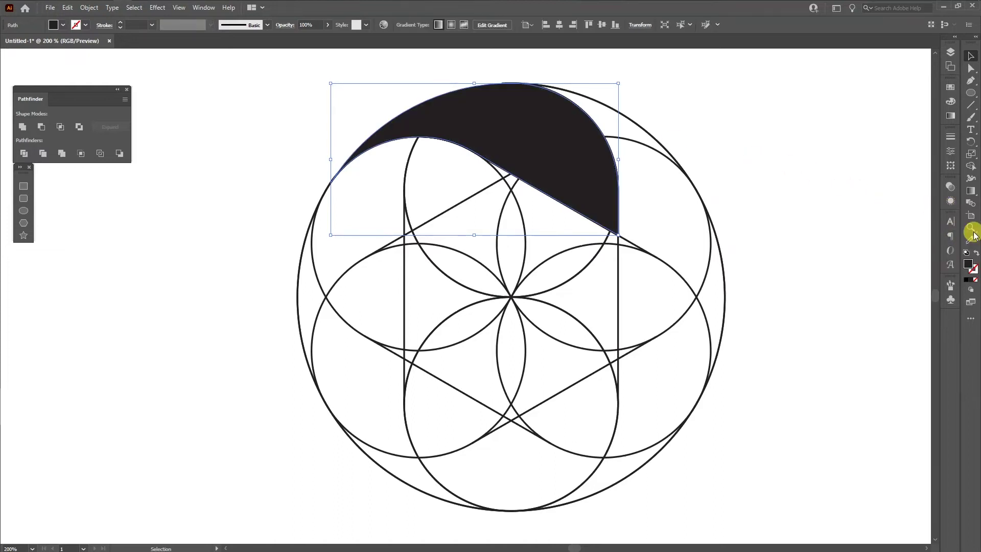
click(950, 117)
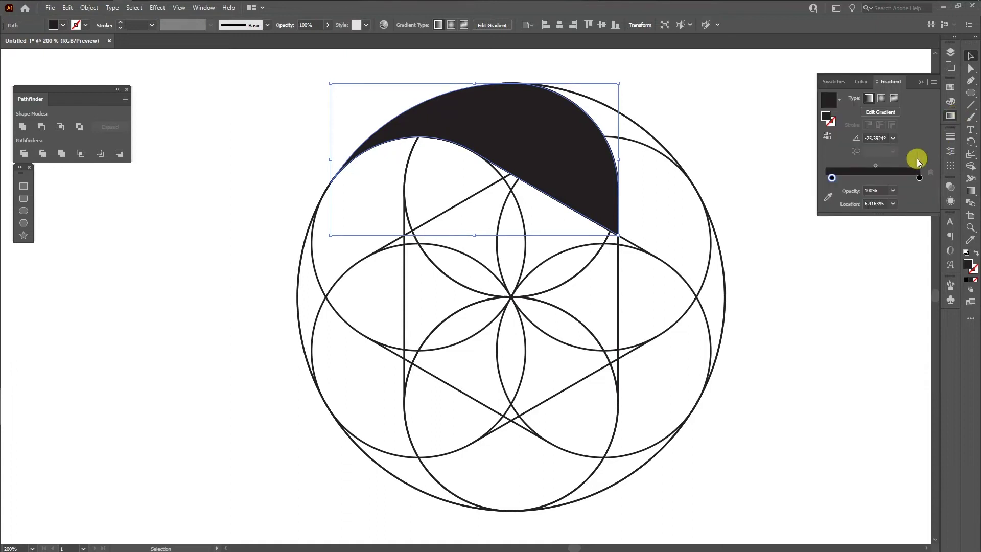
drag(831, 180, 817, 181)
click(825, 179)
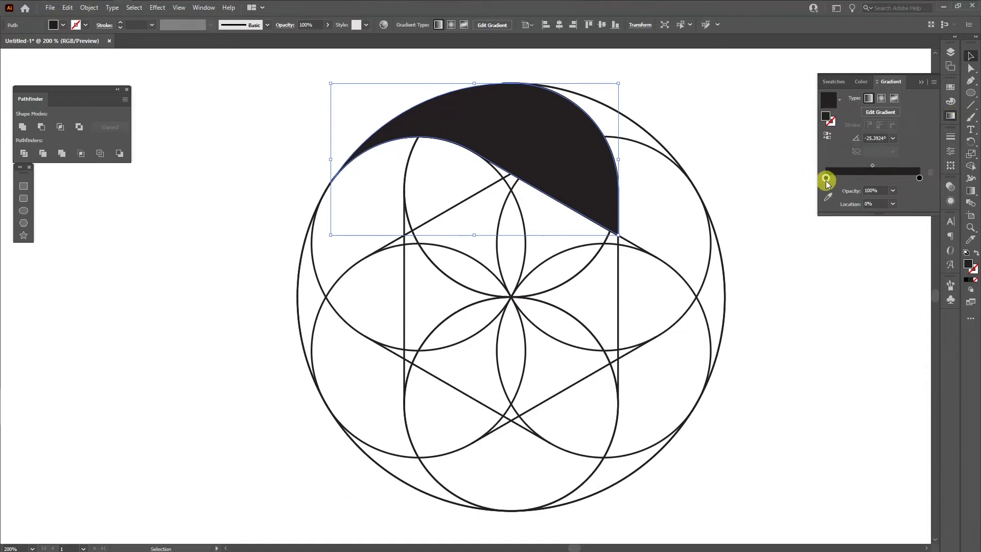
double_click(826, 179)
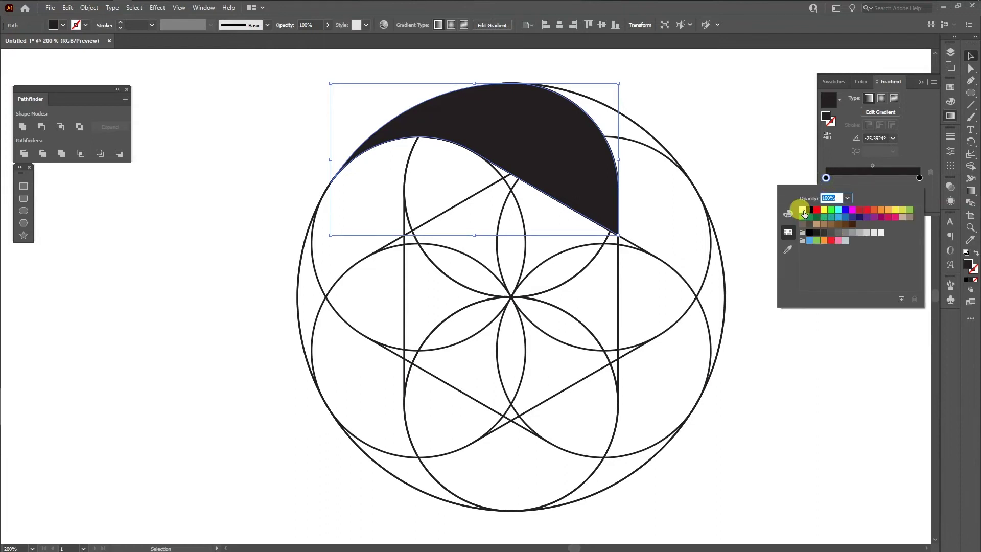
click(802, 211)
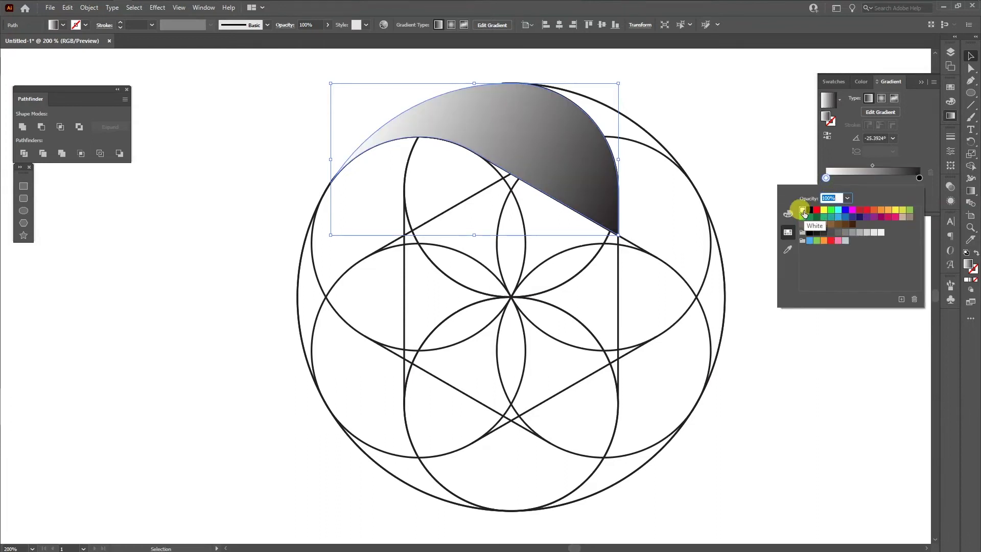
click(872, 159)
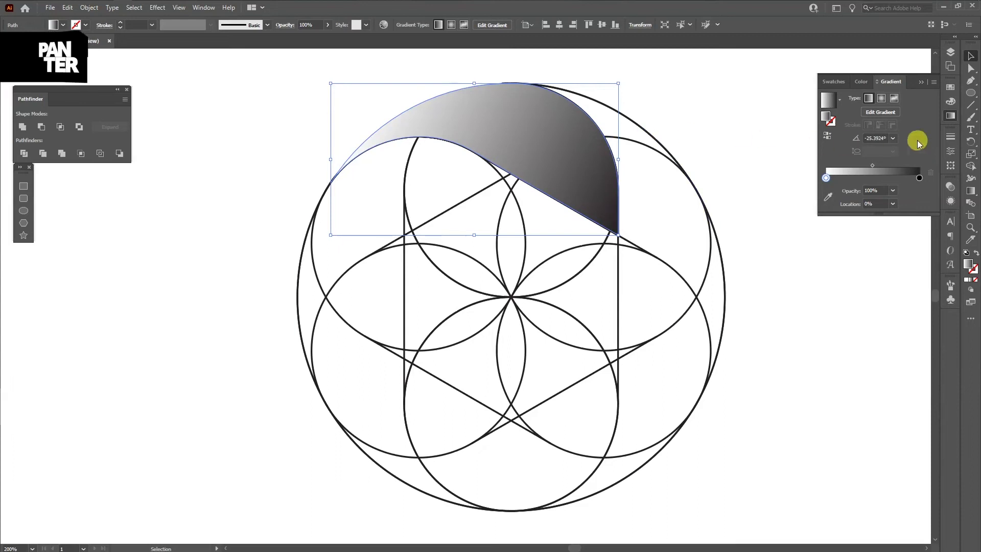
click(971, 143)
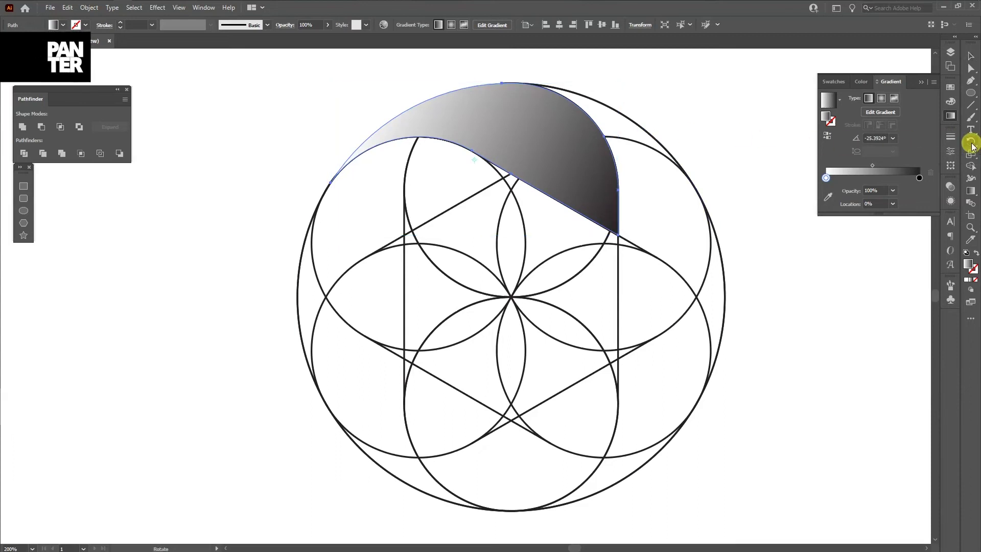
Step: Make a 60° rotated copy of the gradient blade around the centre intersection, then repeat it twice
alt+click(510, 295)
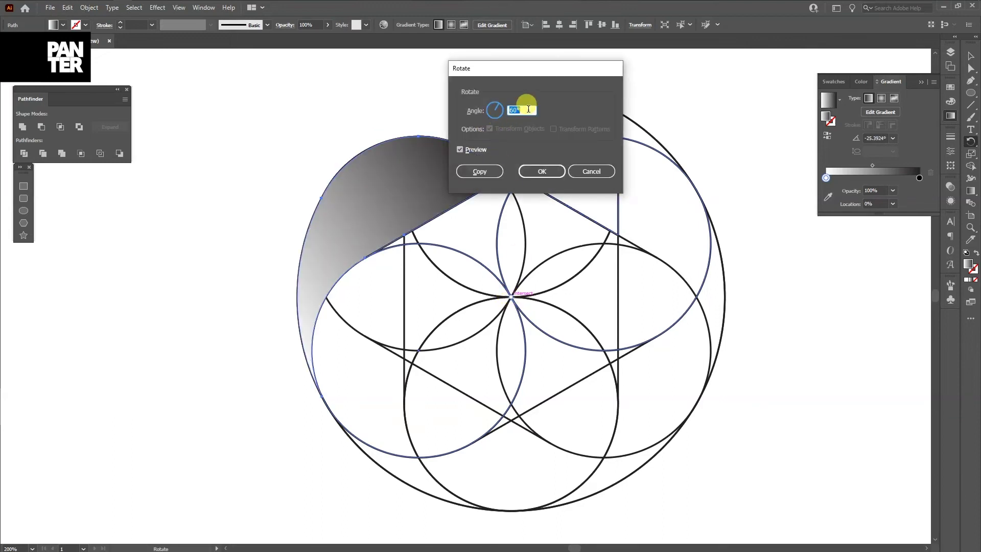
click(484, 170)
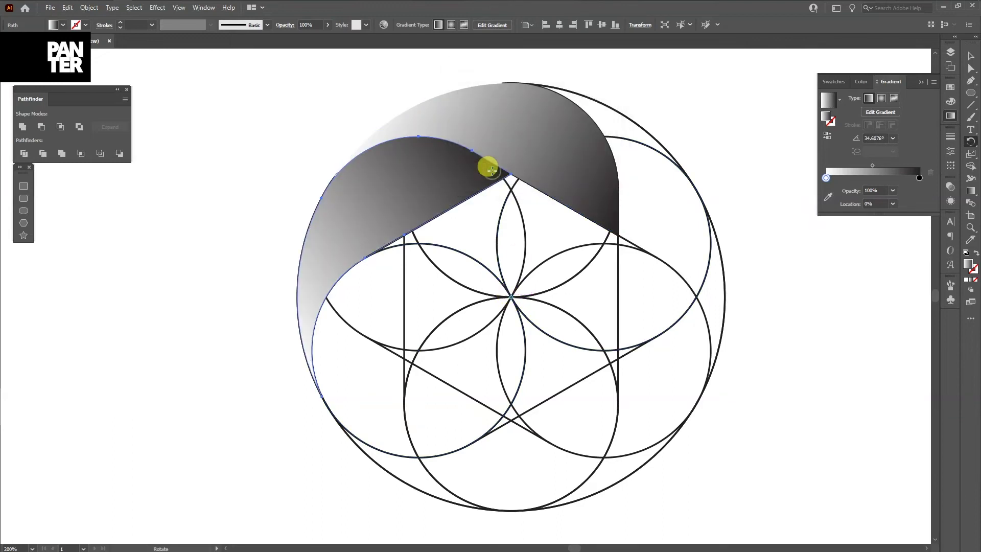
key(ctrl+d)
key(ctrl+d)
key(ctrl+d)
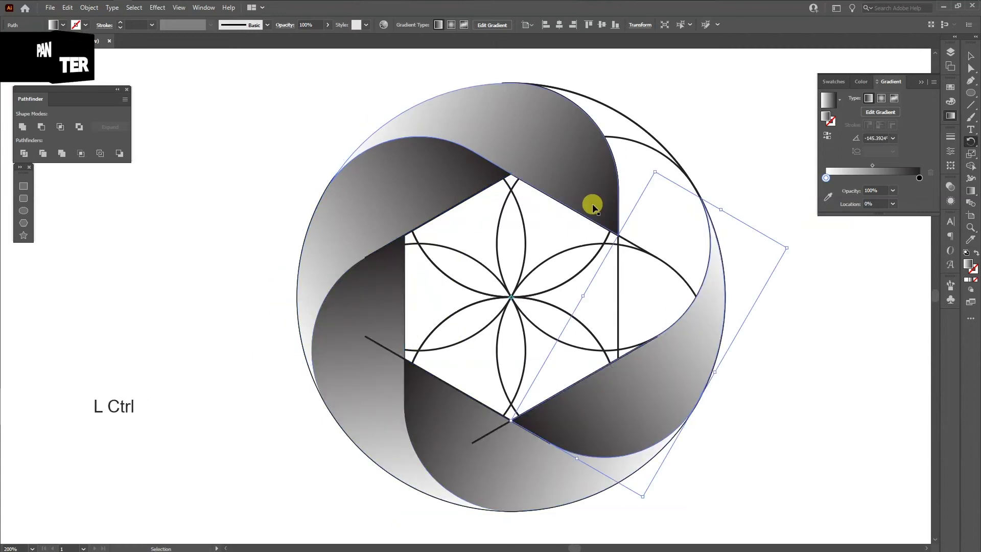
key(ctrl+d)
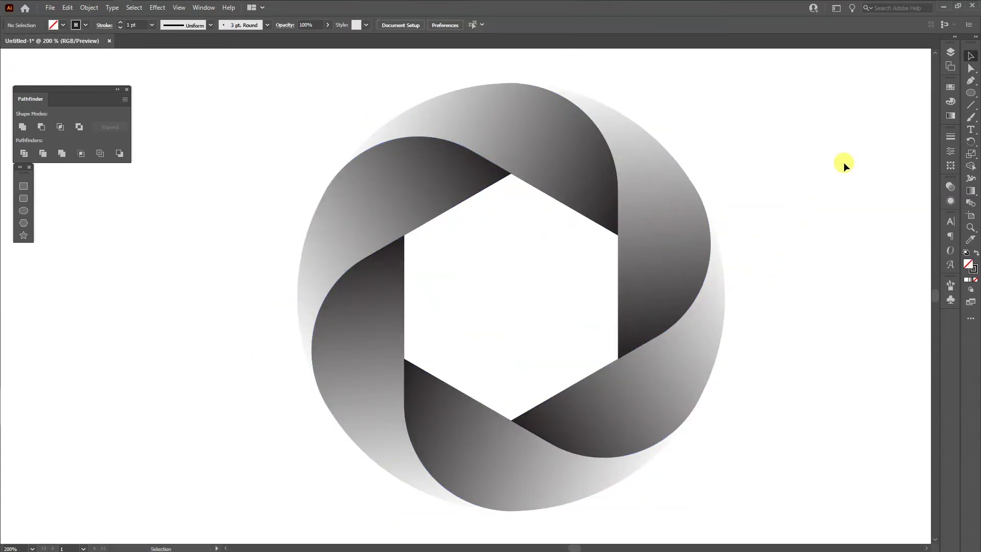